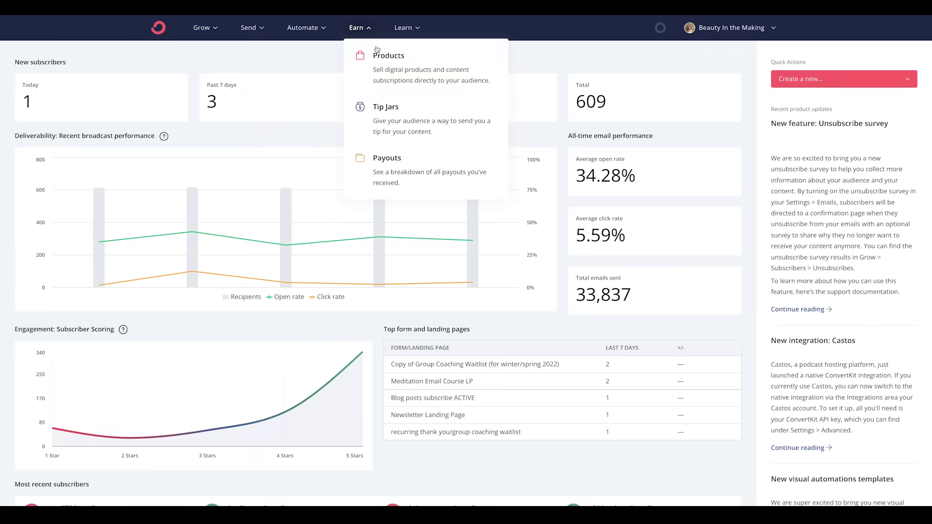
Open the 'Travel the world on a budget' ebook from the Products list
left_click(390, 65)
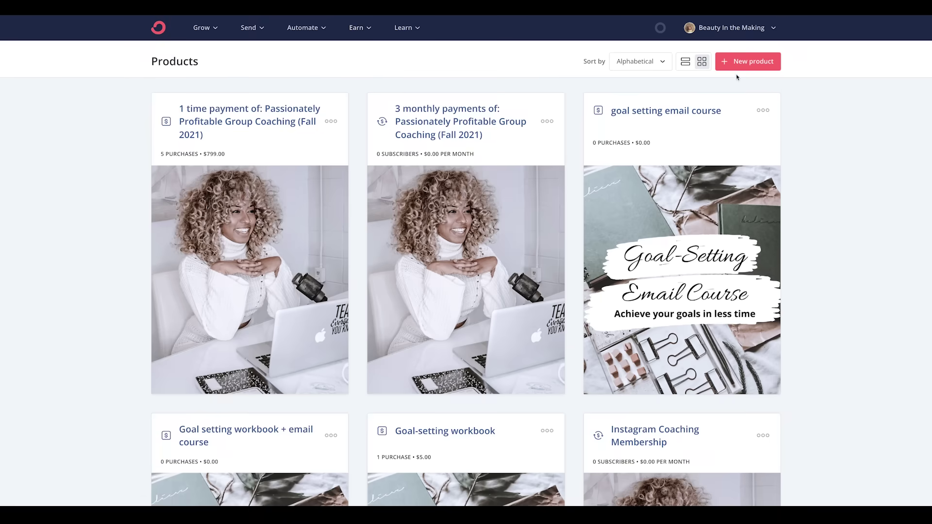
scroll(728, 131, "down", 15)
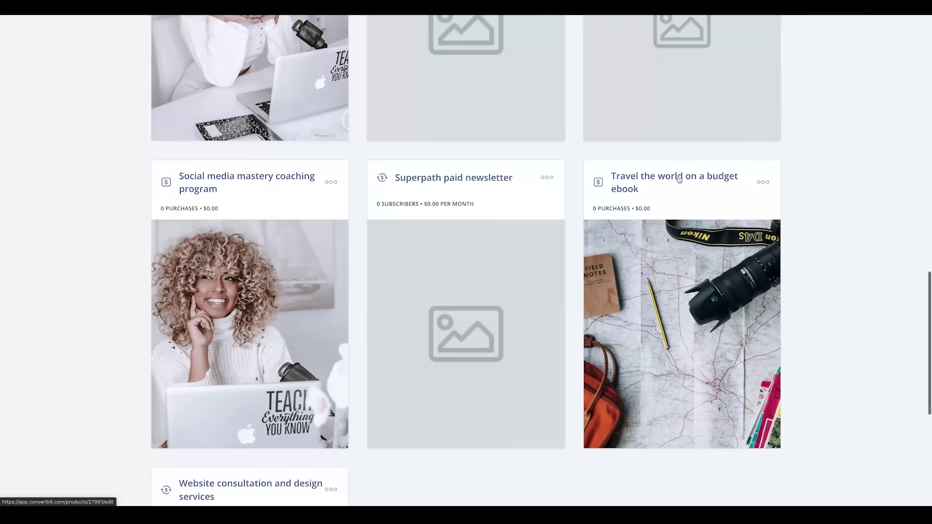
left_click(680, 180)
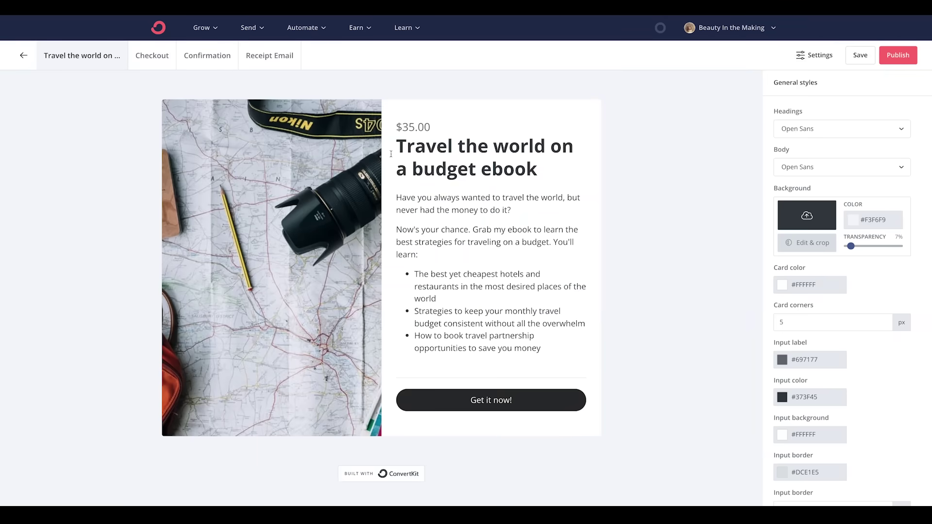
Review its checkout, confirmation and receipt email pages, then add blank lines below the sales page bullets
left_click(165, 64)
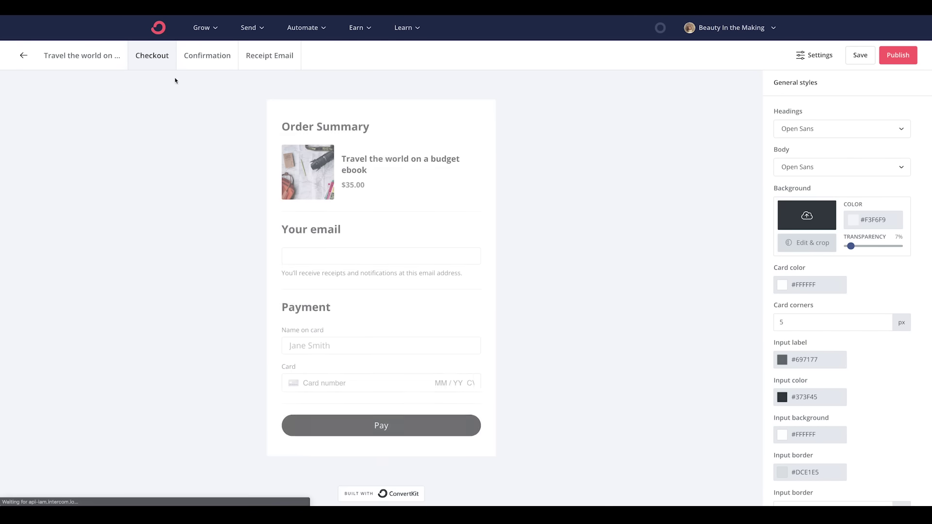
left_click(204, 66)
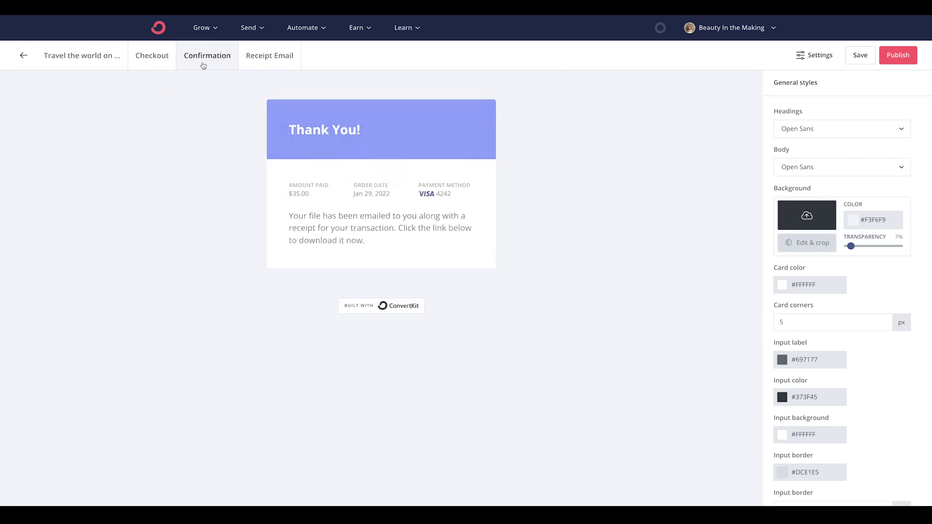
left_click(270, 68)
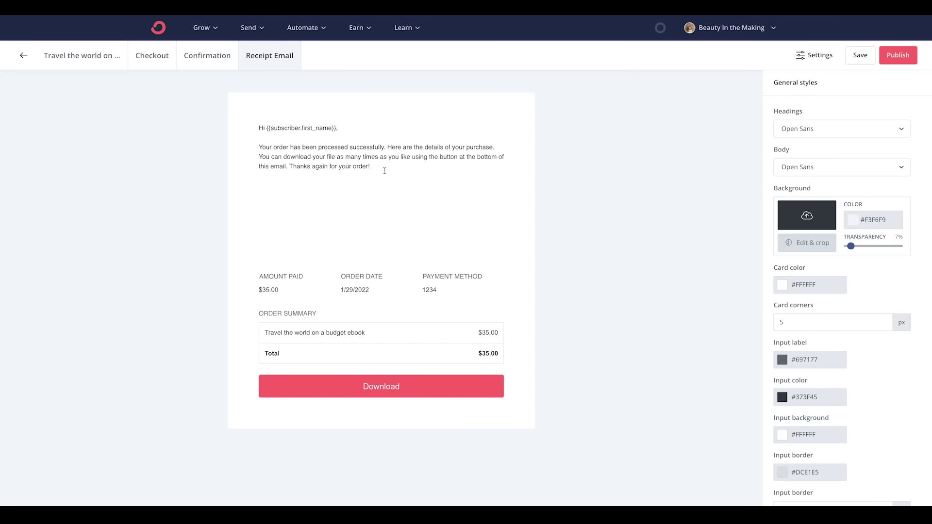
left_click(103, 68)
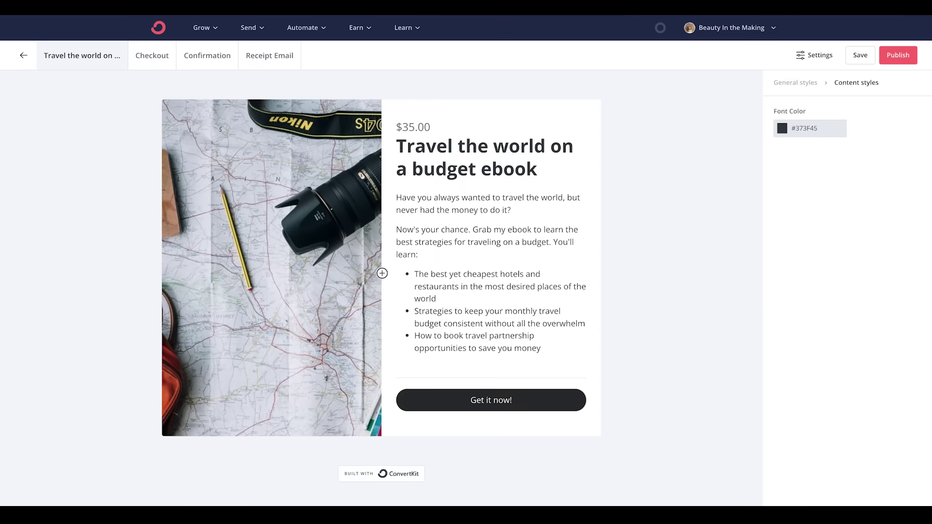
key("Return")
key("Return")
key("Return")
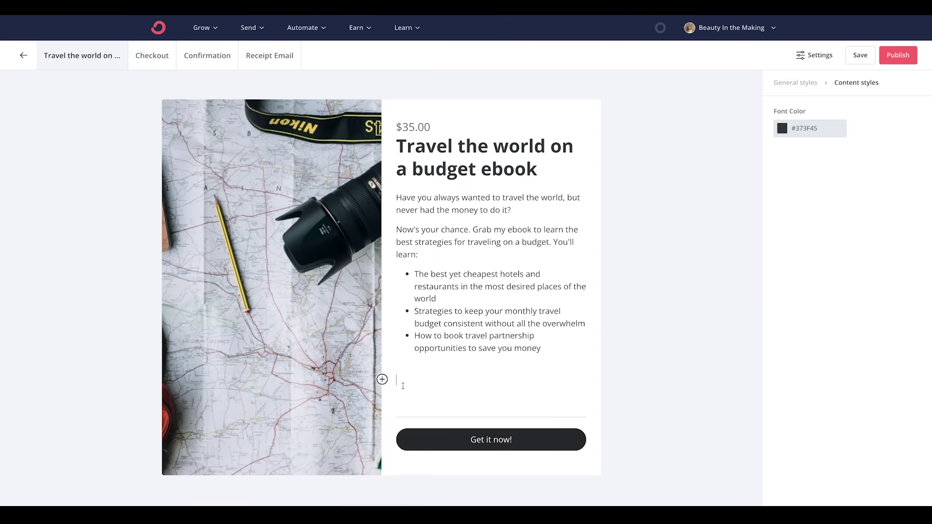
Browse the insert-block list, close it, and bring up the $699.00 Passionately Profitable Group Coaching page
left_click(382, 379)
scroll(396, 427, "down", 3)
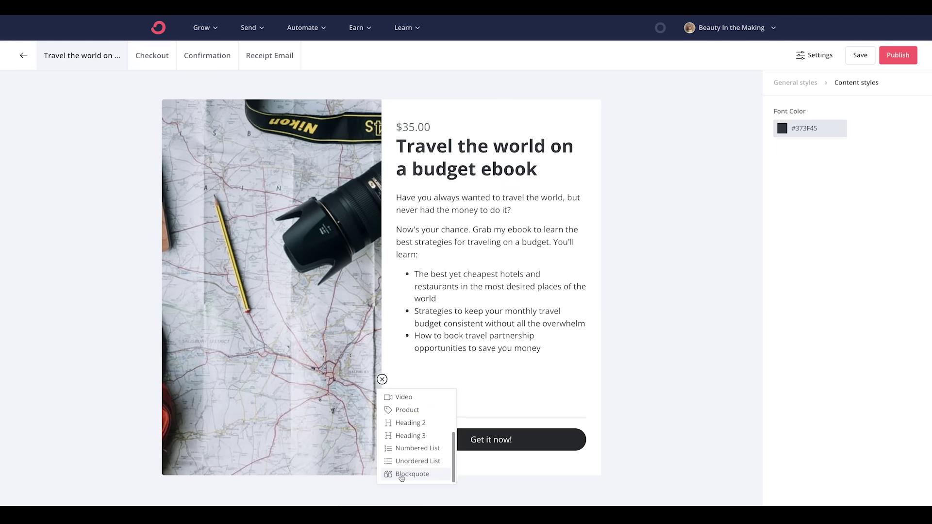
scroll(399, 435, "up", 2)
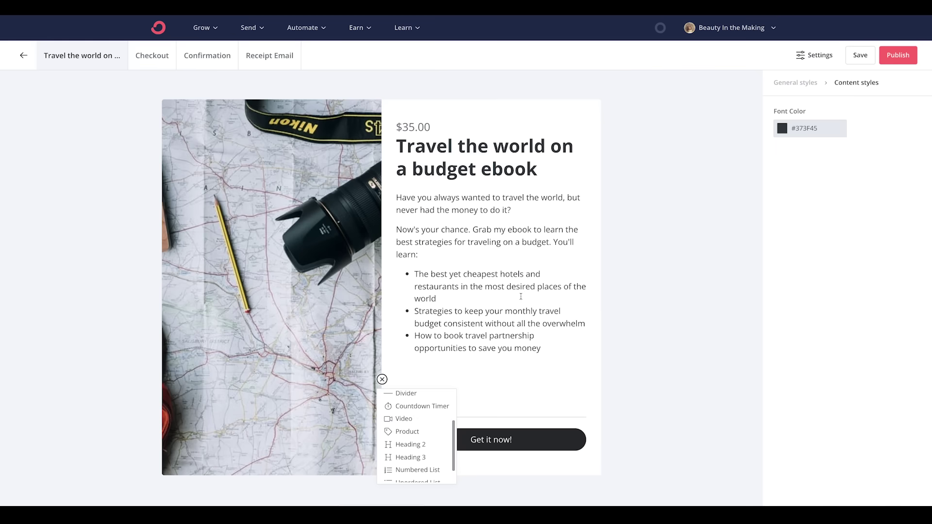
left_click(554, 269)
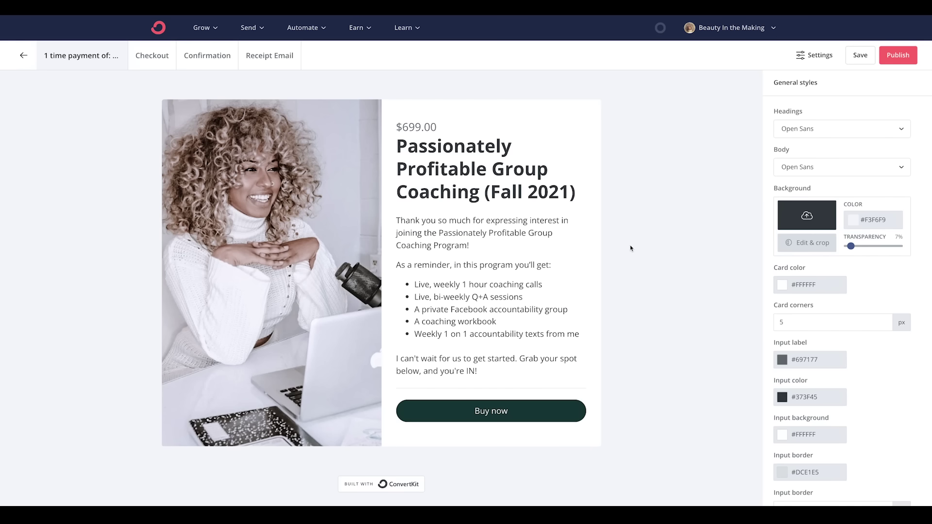
scroll(630, 248, "down", 1)
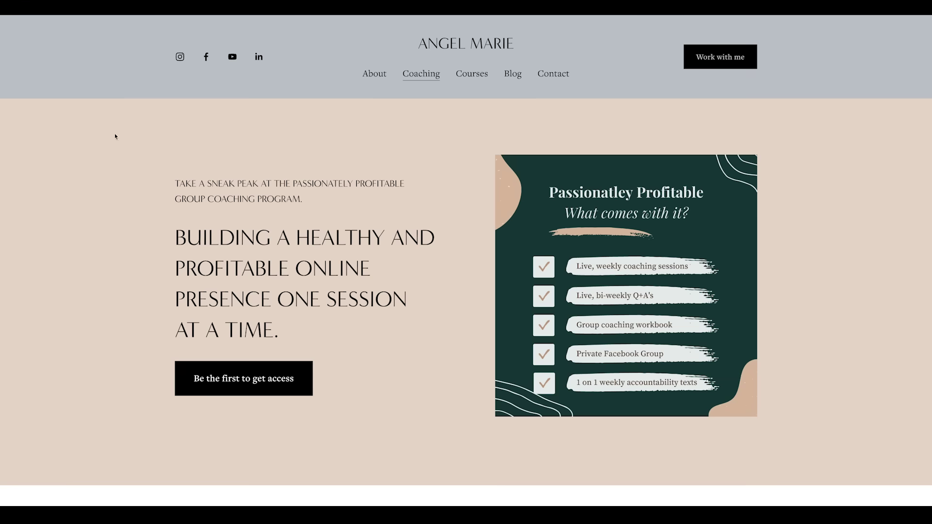
Scroll down the Angel Marie Coaching page to the Buy now button below the group coaching details
scroll(109, 181, "down", 9)
scroll(110, 181, "down", 20)
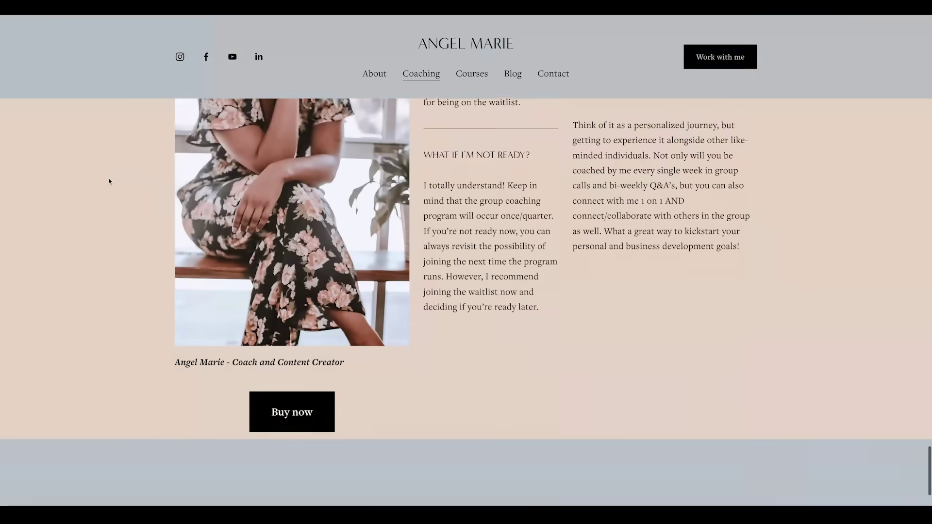
scroll(109, 182, "down", 2)
Follow the website's Buy now link to the $699.00 group coaching sales page, then return to ConvertKit
left_click(297, 343)
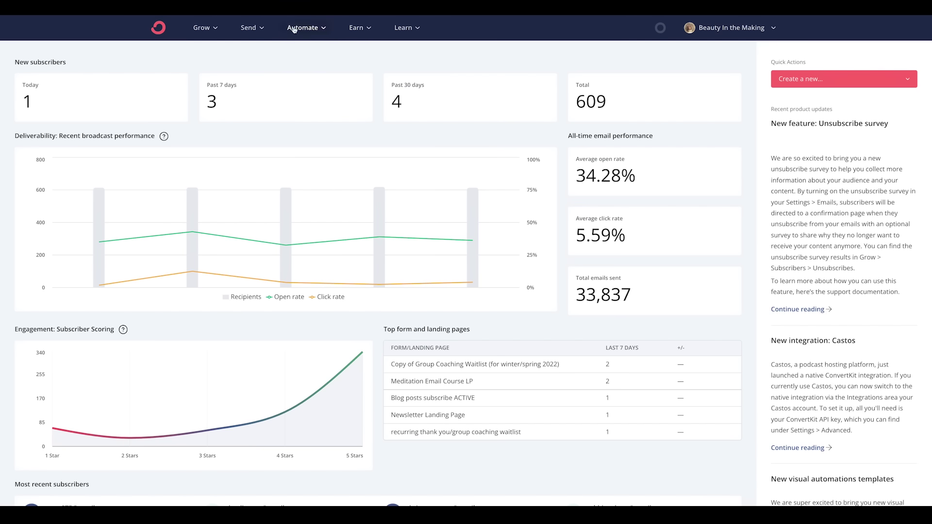
left_click(212, 32)
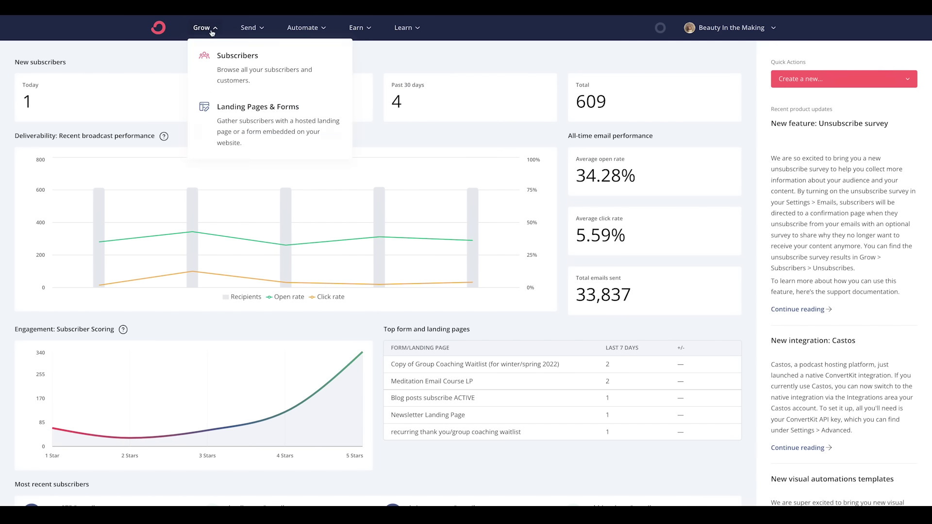
Create a new landing page and filter the template gallery to Product templates, scrolling to Ringling
left_click(267, 117)
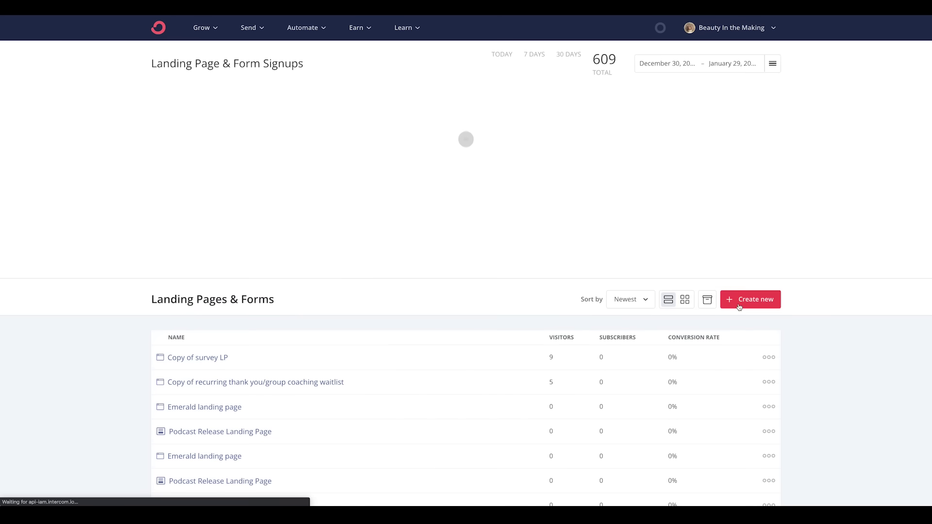
left_click(739, 307)
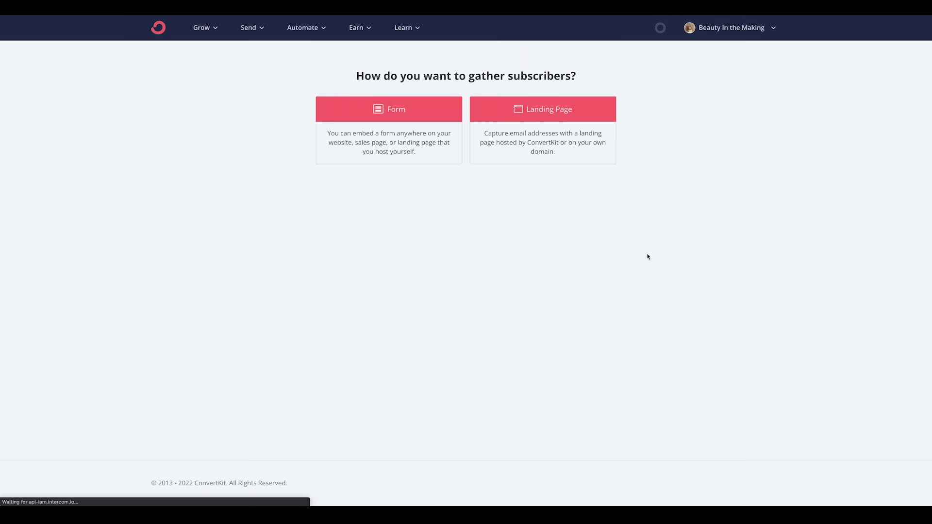
left_click(554, 121)
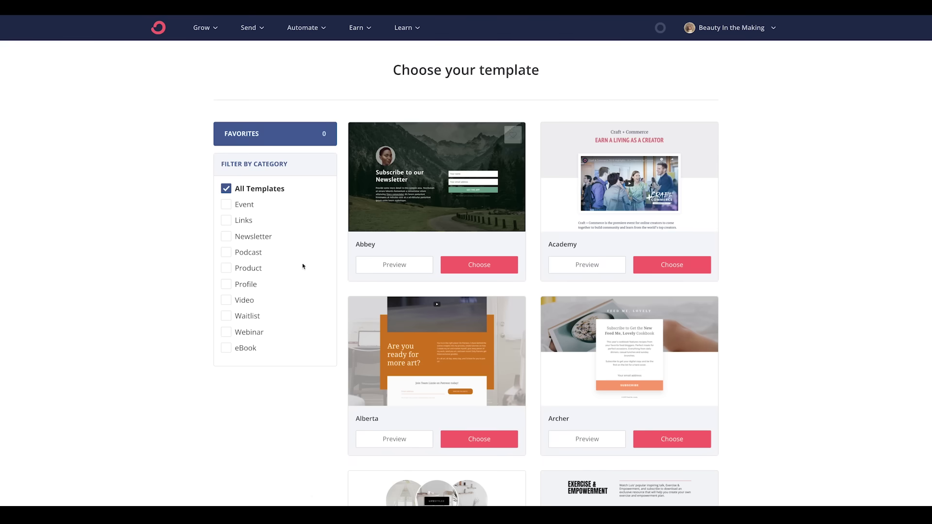
left_click(226, 268)
scroll(356, 289, "down", 1)
scroll(356, 290, "down", 15)
scroll(359, 290, "down", 5)
scroll(359, 293, "up", 3)
scroll(359, 293, "up", 3)
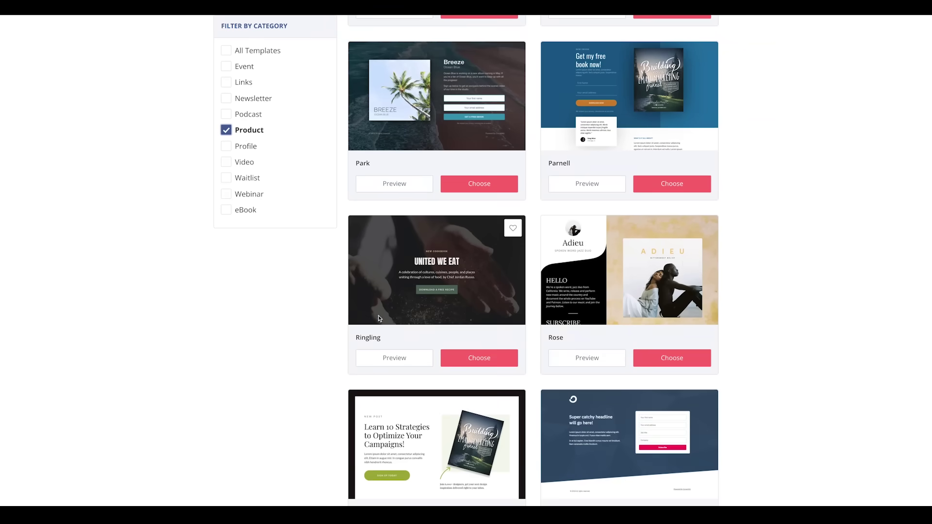
Preview the Ringling cookbook template and start a new landing page from it
left_click(415, 361)
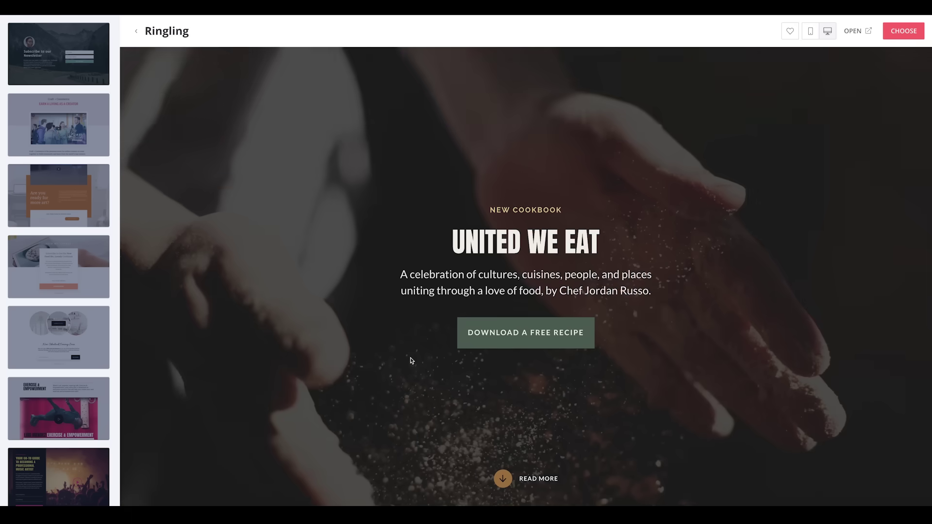
scroll(412, 361, "down", 10)
scroll(411, 360, "down", 2)
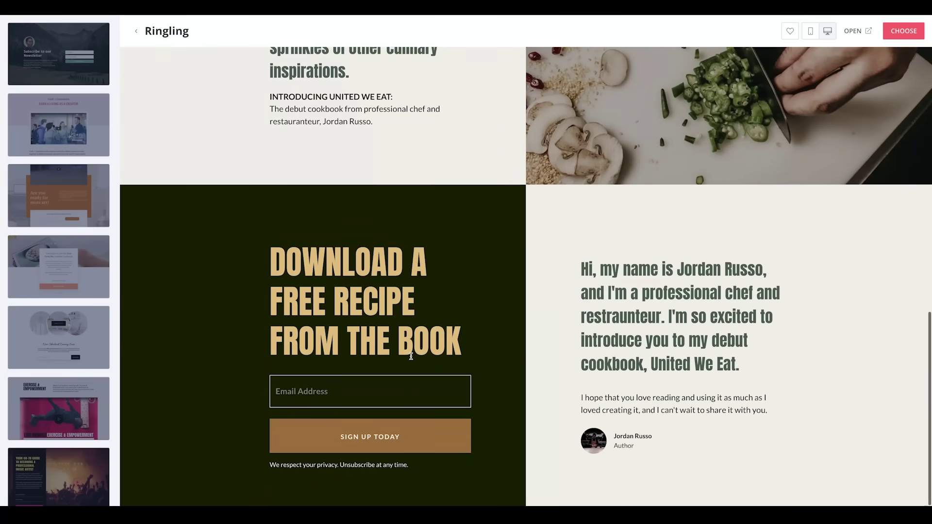
left_click(908, 35)
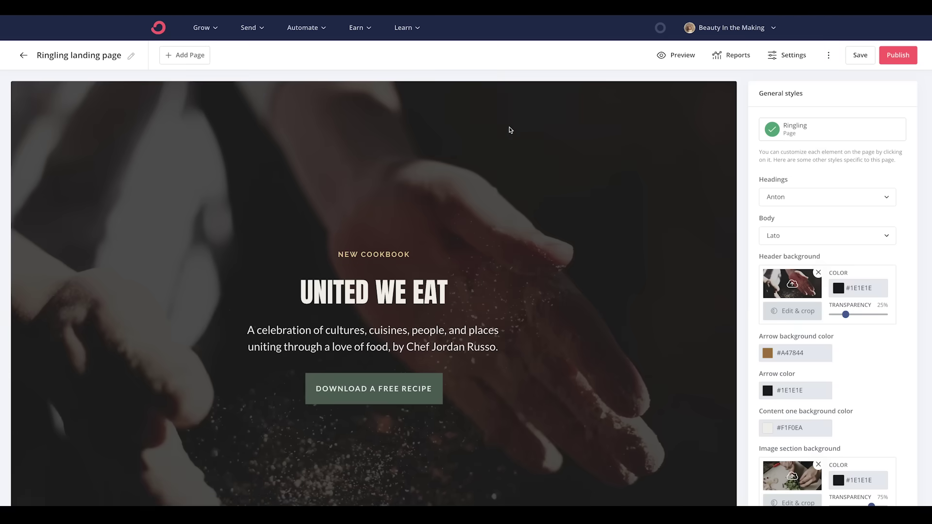
scroll(508, 129, "down", 2)
Inspect the style options for the UNITED WE EAT heading and hero paragraph, then return to general styles
left_click(423, 239)
left_click(432, 277)
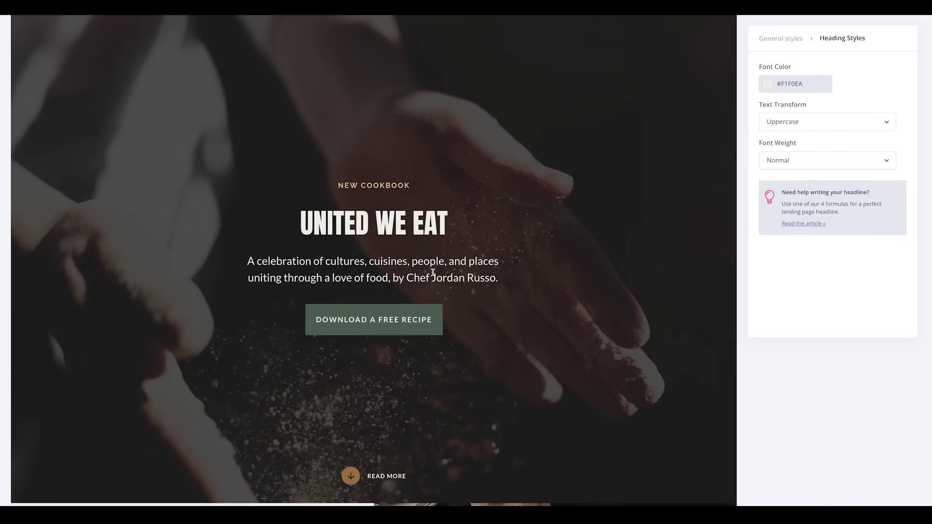
left_click(782, 39)
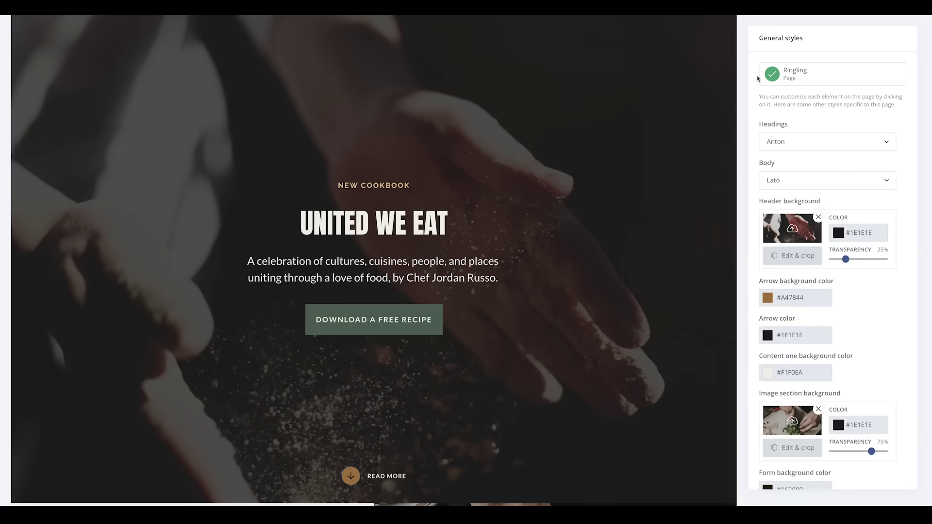
scroll(677, 137, "down", 10)
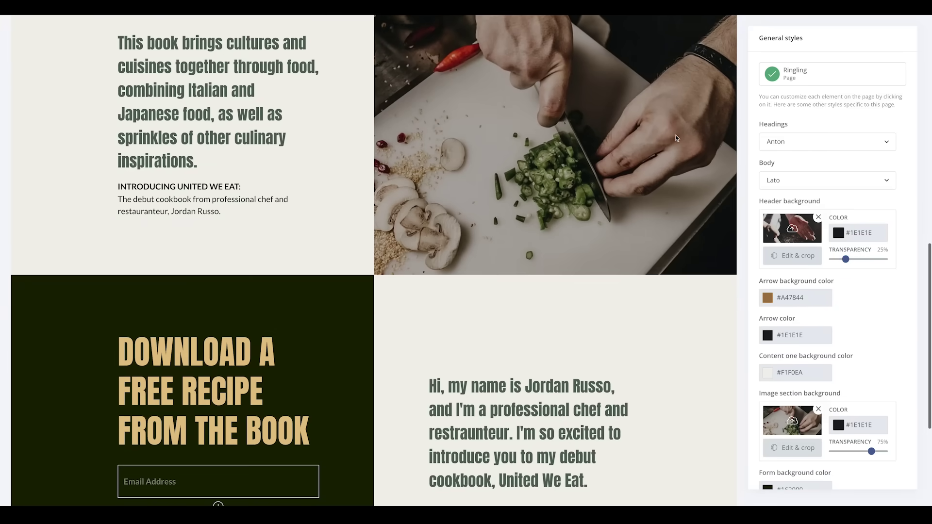
Insert a button labelled 'Grab it now!' below the intro paragraph ending in 'Russo.'
left_click(250, 215)
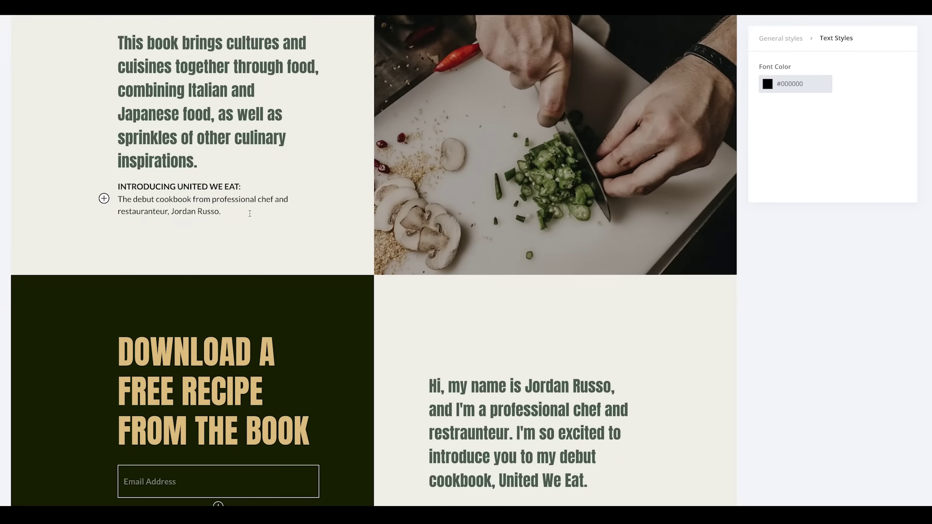
key("Return")
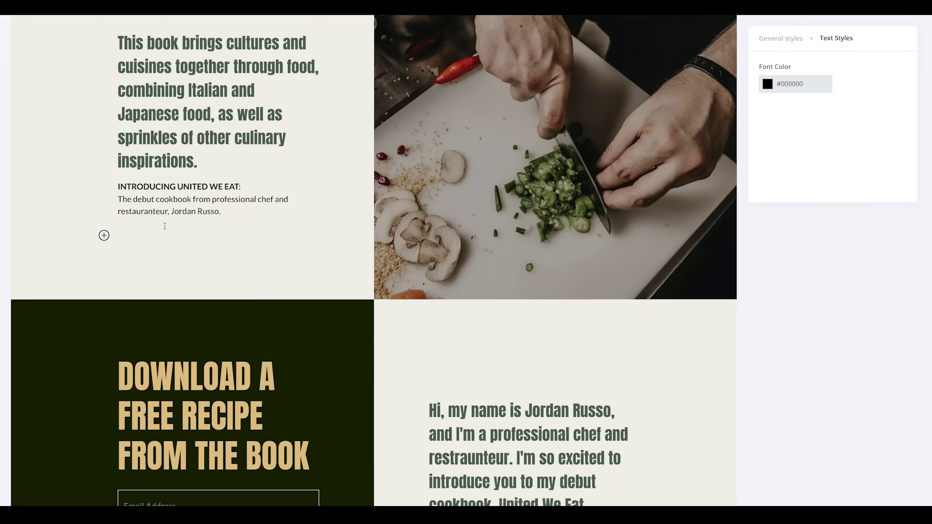
left_click(104, 235)
left_click(114, 294)
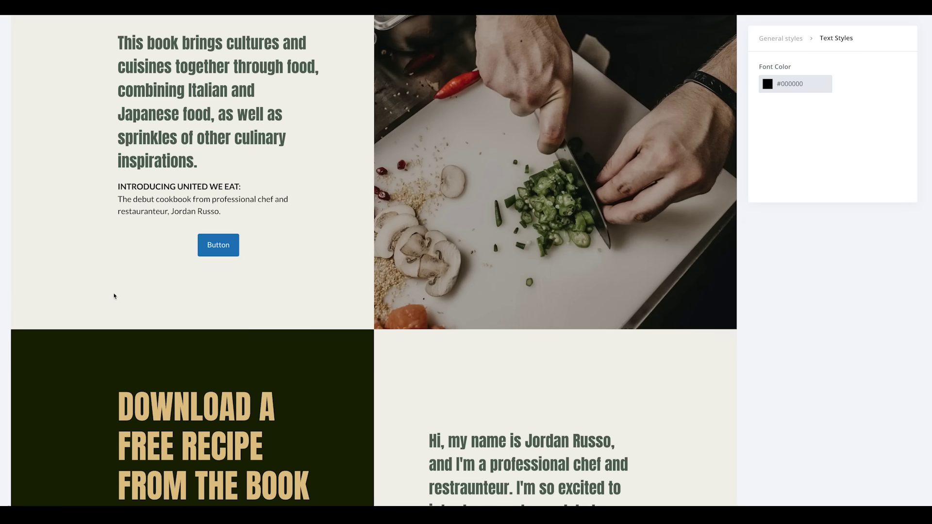
left_click(229, 246)
double_click(230, 246)
type("Grab it now!")
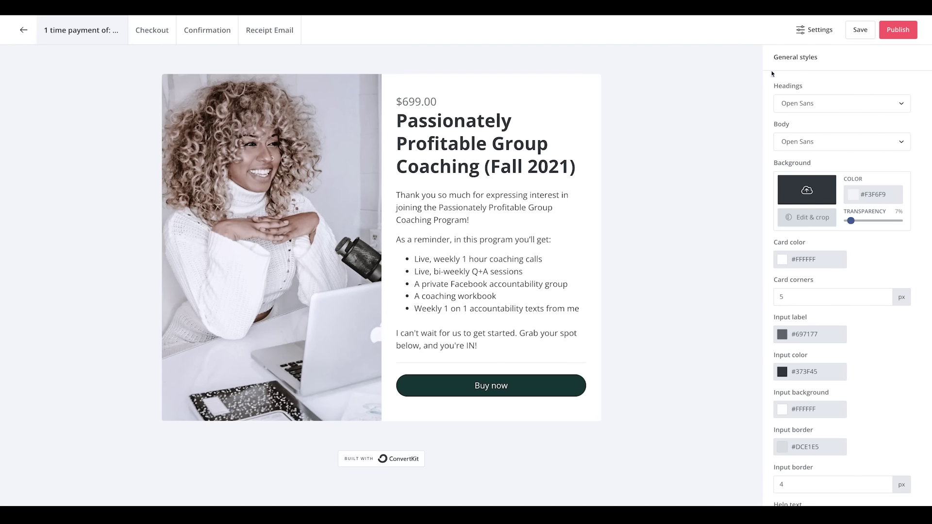
Copy the coaching product's share link and paste it as the 'Grab it now!' button's URL
left_click(897, 29)
left_click(589, 241)
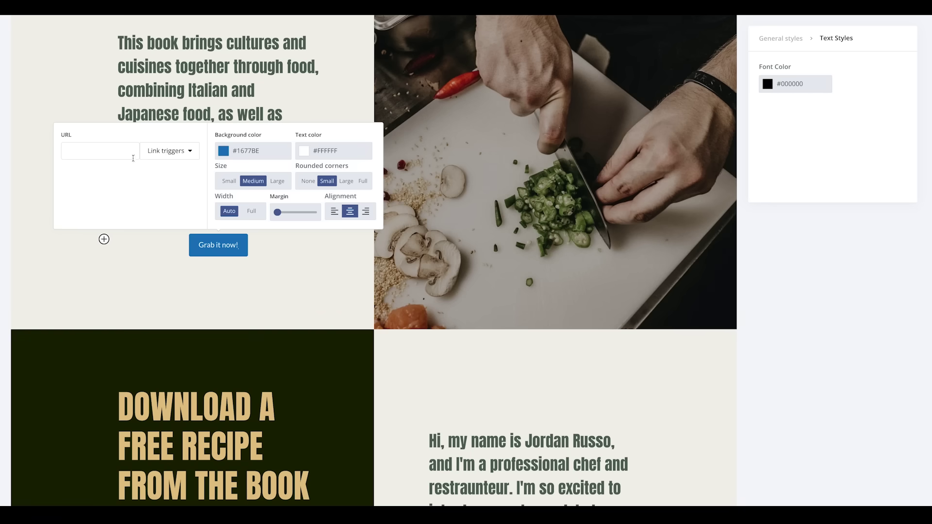
left_click(127, 151)
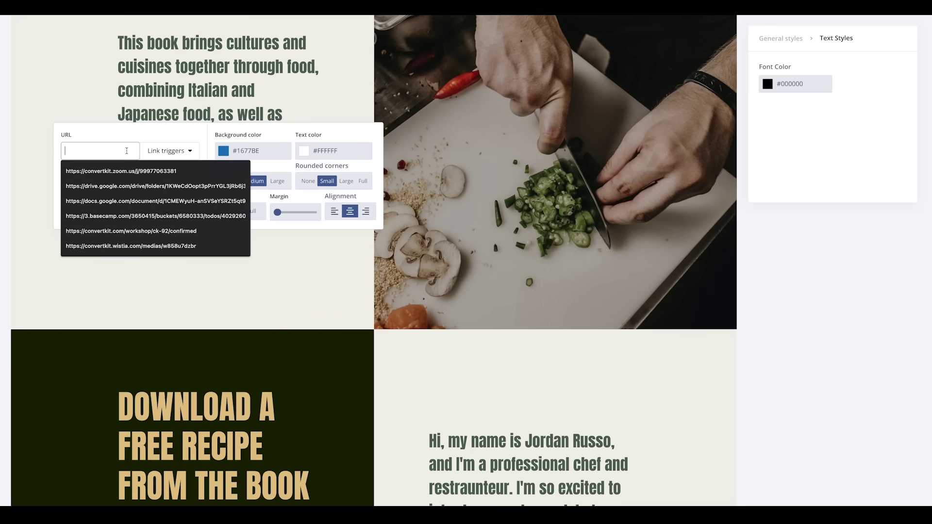
key("ctrl+v")
left_click(147, 250)
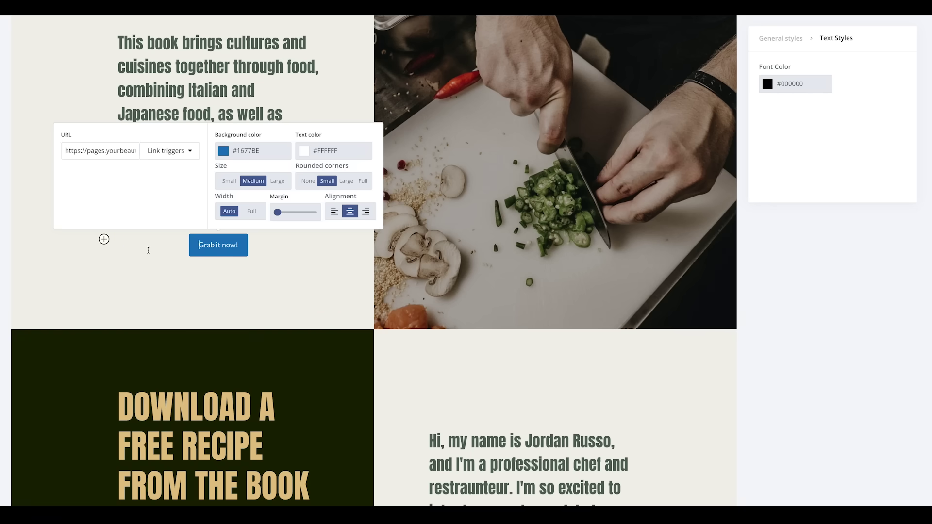
left_click(327, 99)
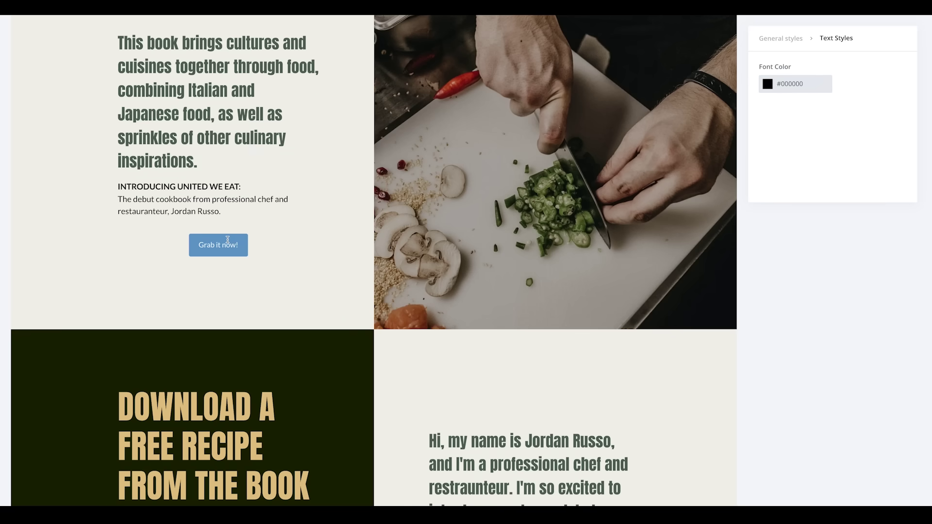
scroll(229, 243, "down", 5)
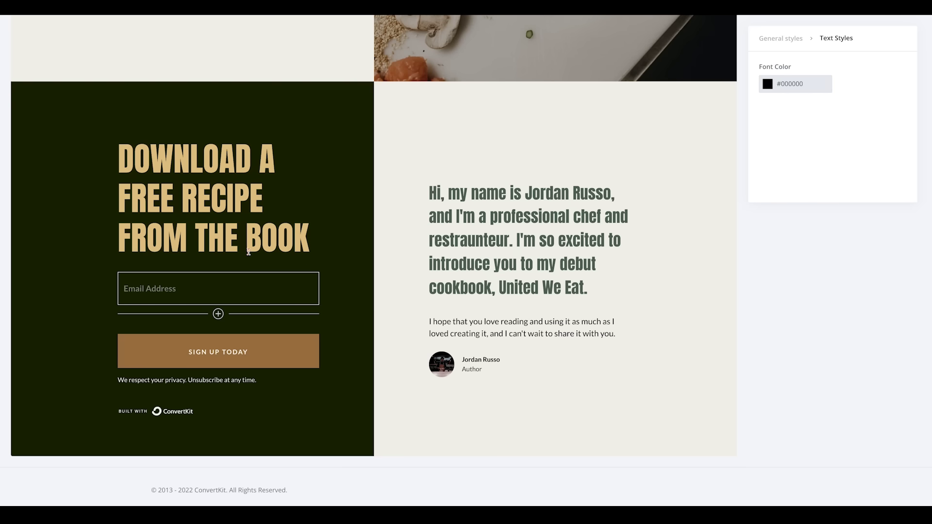
scroll(324, 252, "up", 1)
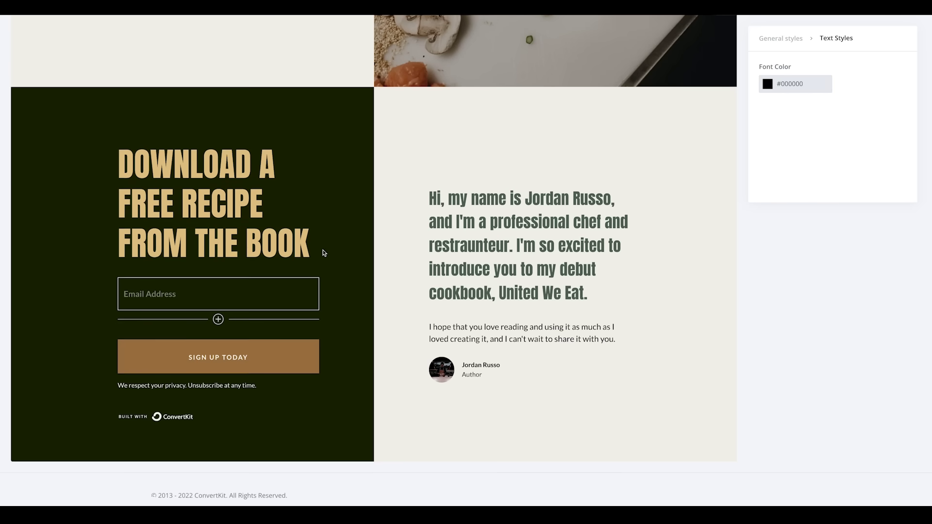
scroll(323, 253, "up", 4)
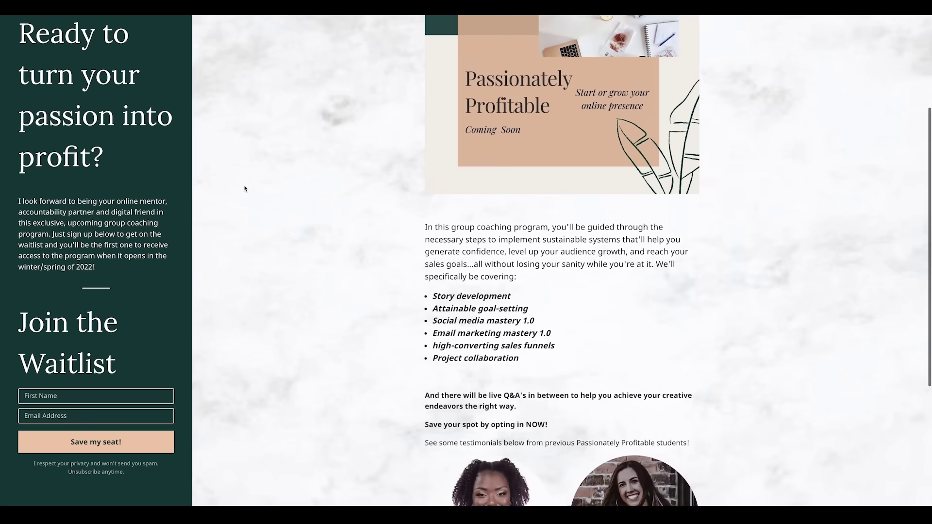
Scroll through the Passionately Profitable coaching page on the Angel Marie website
scroll(245, 189, "down", 5)
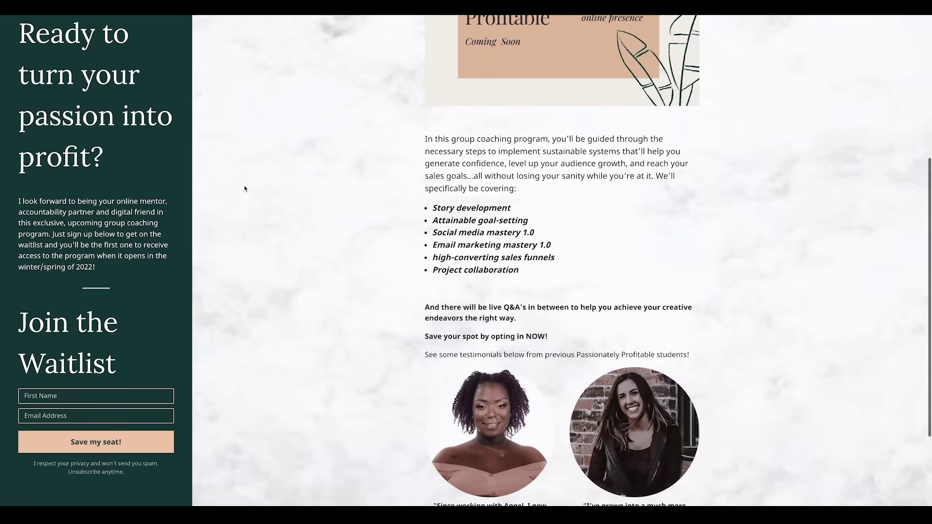
scroll(245, 188, "up", 4)
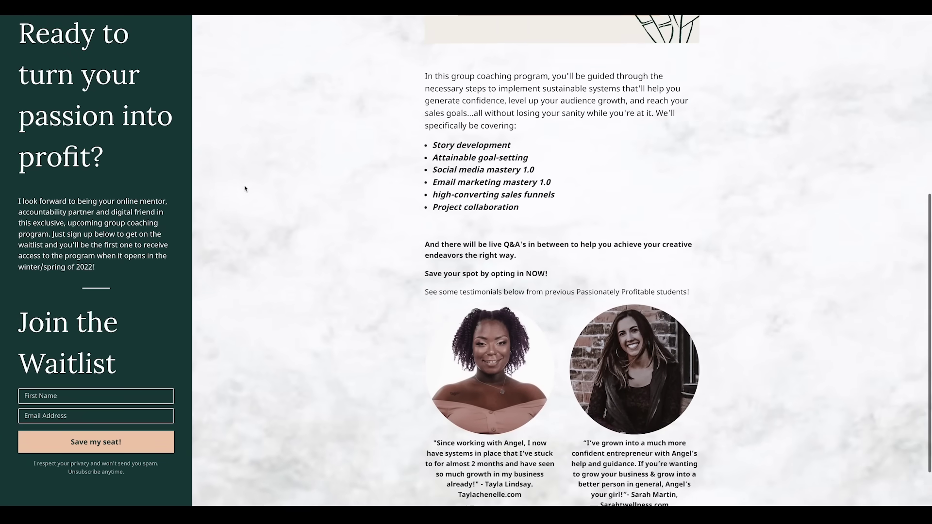
scroll(245, 189, "up", 3)
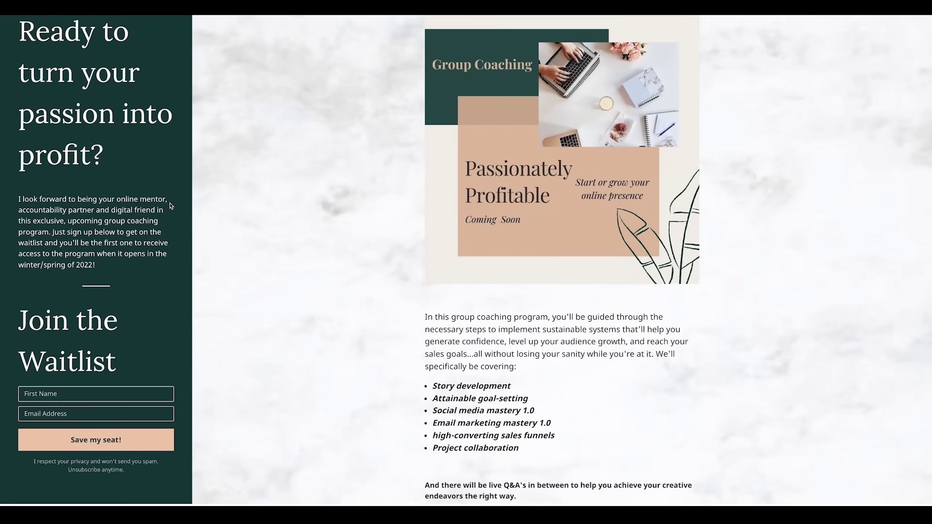
scroll(149, 201, "up", 1)
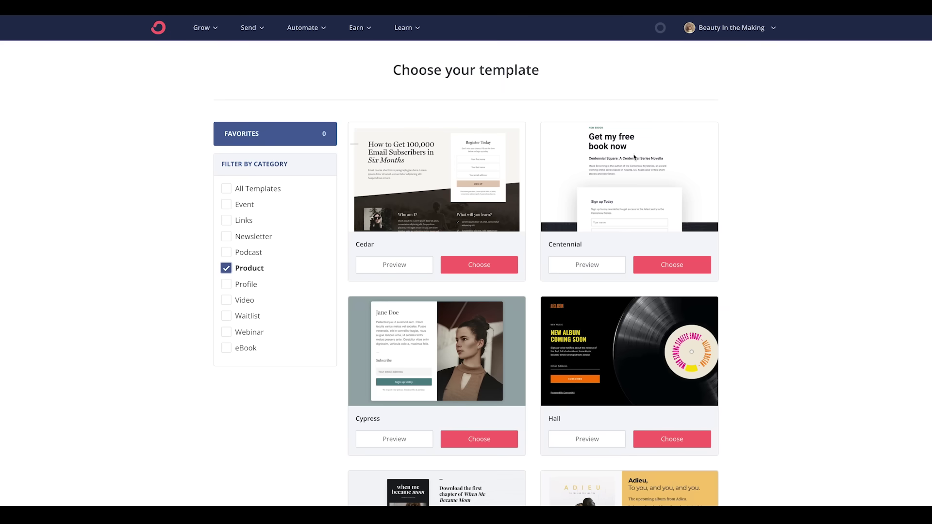
scroll(645, 236, "down", 5)
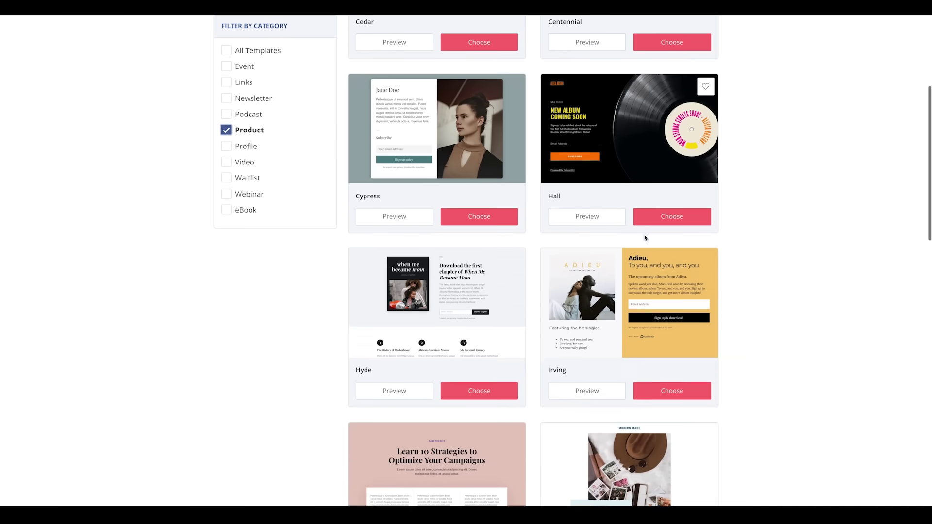
scroll(645, 238, "down", 4)
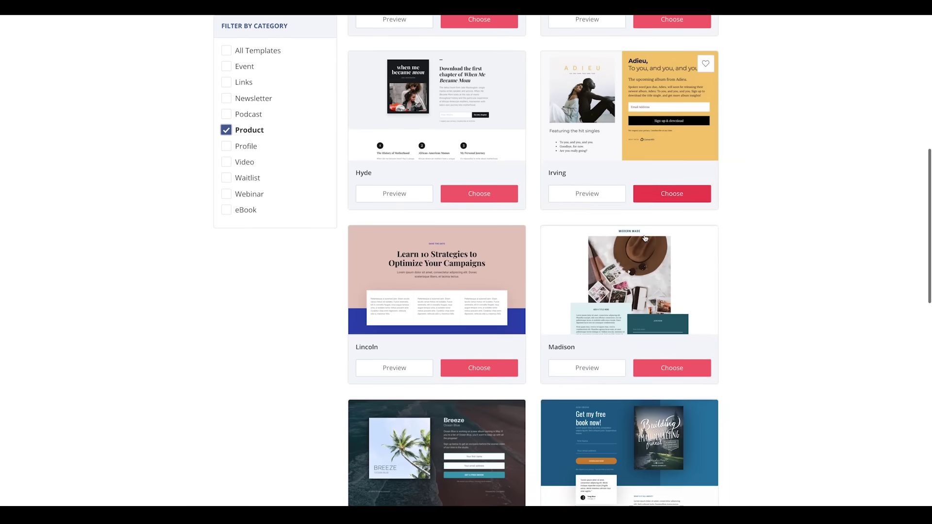
scroll(644, 237, "down", 2)
scroll(645, 238, "down", 3)
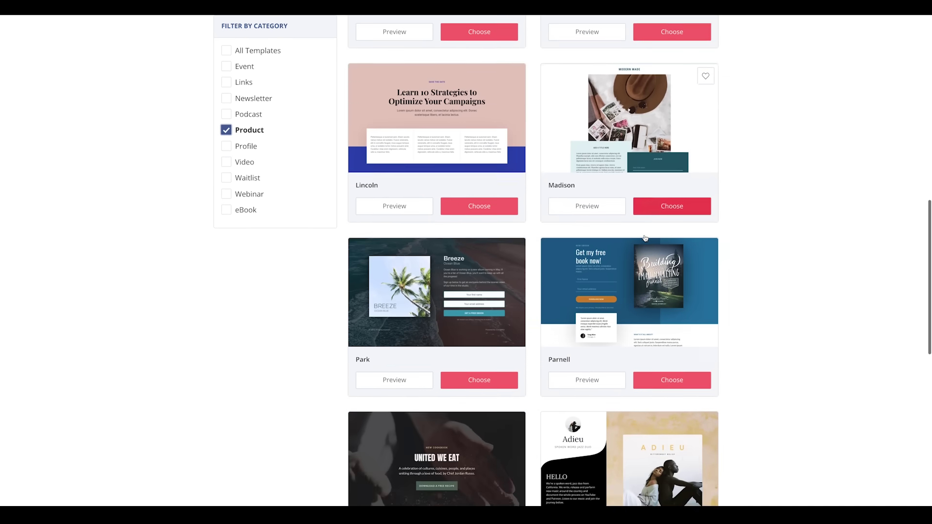